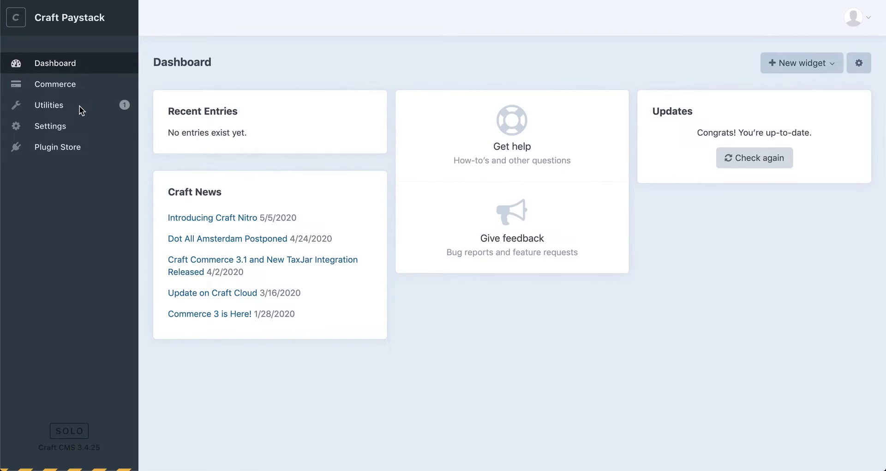
Open the Plugin Store and focus its search box to find Paystack for Craft Commerce.
{"action": "left_click", "coordinate": [65, 152]}
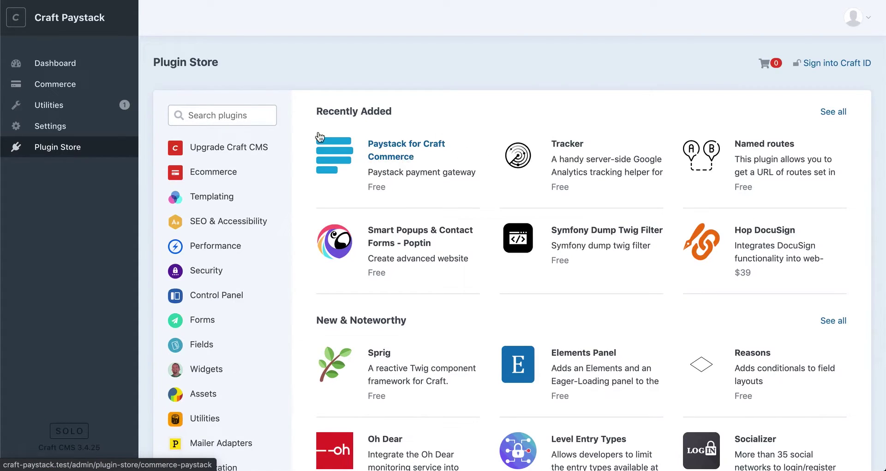
{"action": "left_click", "coordinate": [230, 114]}
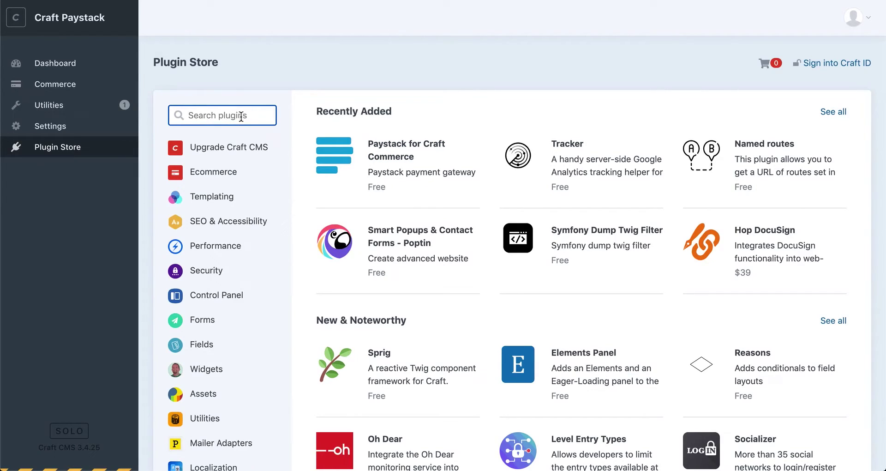
Open the Paystack for Craft Commerce plugin page and install the free plugin.
{"action": "left_click", "coordinate": [418, 149]}
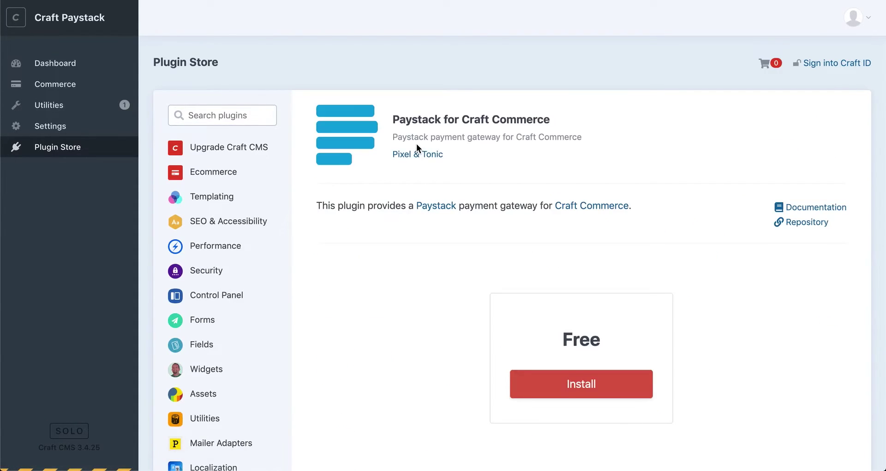
{"action": "scroll", "coordinate": [431, 317], "scroll_direction": "down", "scroll_amount": 3}
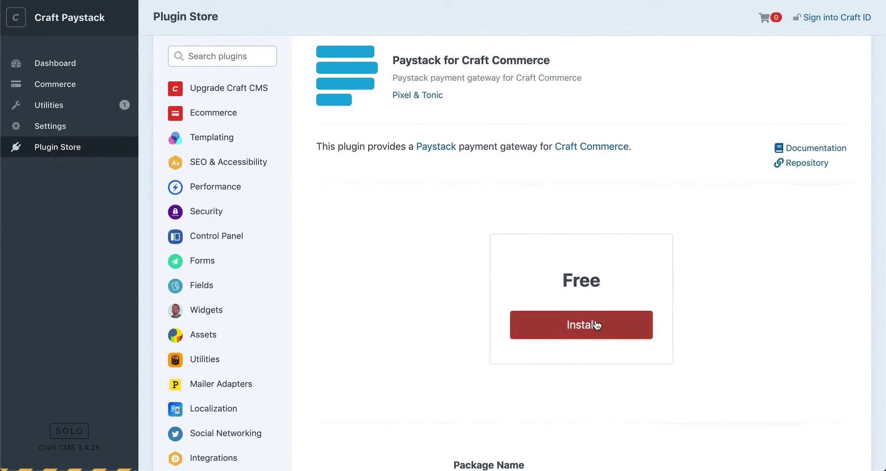
{"action": "left_click", "coordinate": [616, 328]}
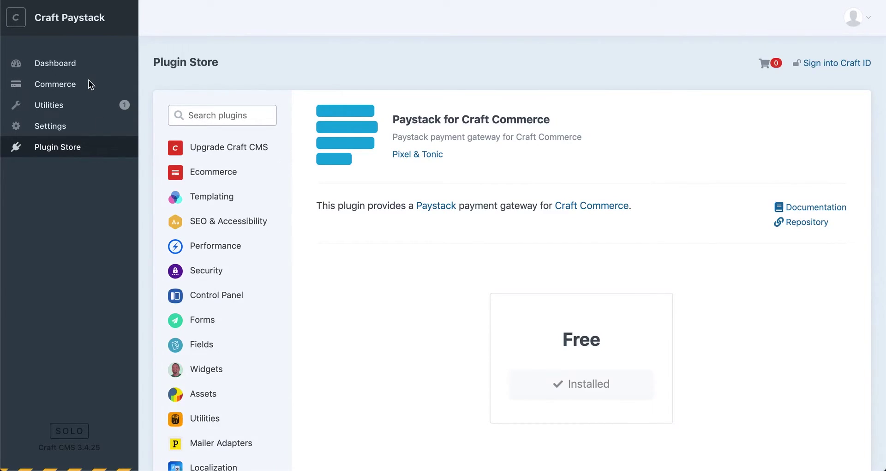
Go to Commerce System Settings and view the Gateways list, showing only Dummy.
{"action": "left_click", "coordinate": [83, 90]}
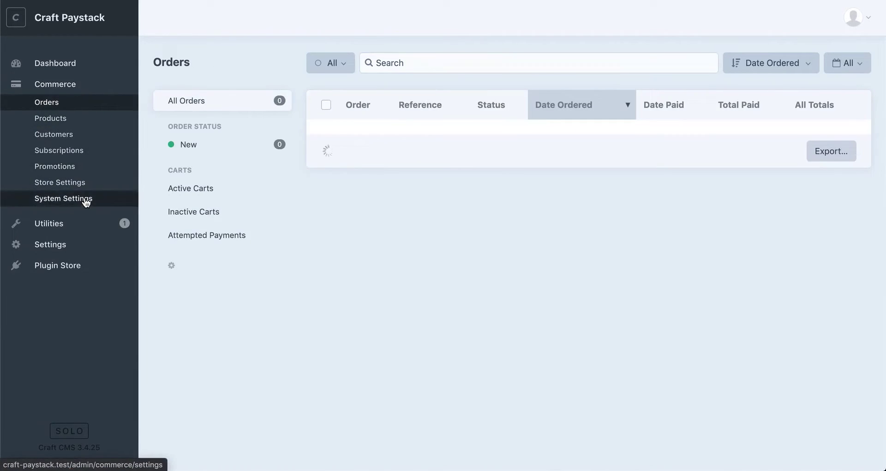
{"action": "left_click", "coordinate": [86, 202]}
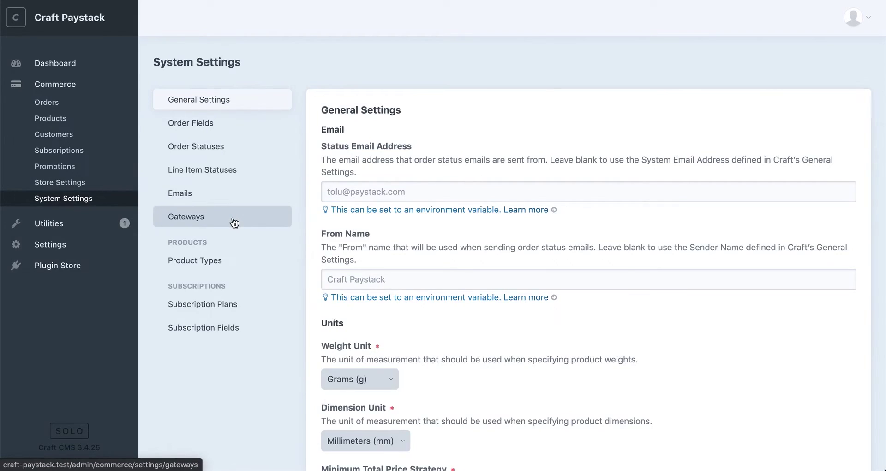
{"action": "left_click", "coordinate": [235, 223]}
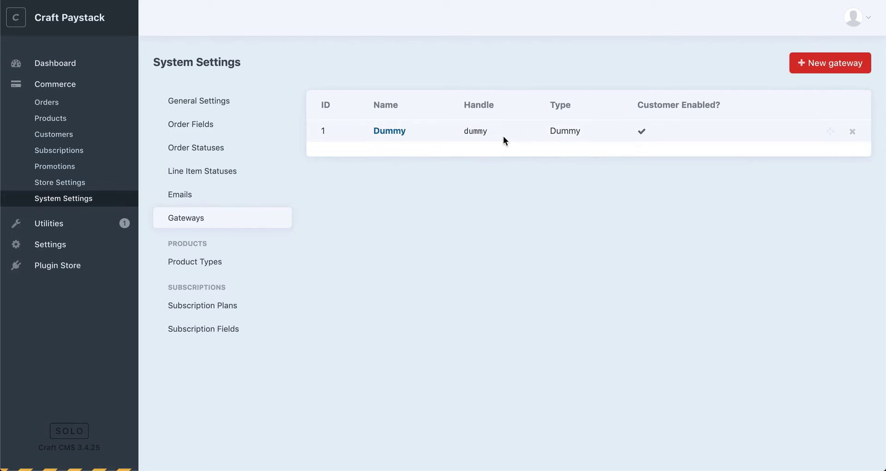
Create a new gateway named 'Paystack' with Paystack selected as its gateway type.
{"action": "left_click", "coordinate": [817, 66]}
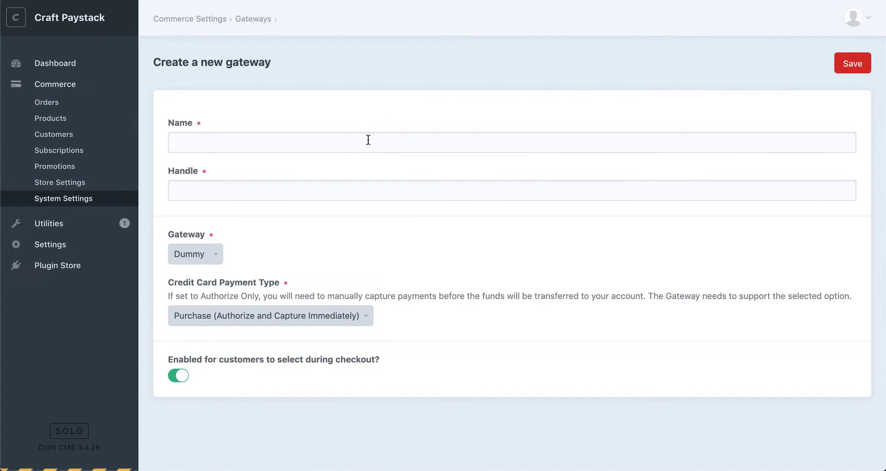
{"action": "left_click", "coordinate": [369, 139]}
{"action": "type", "text": "Paystack"}
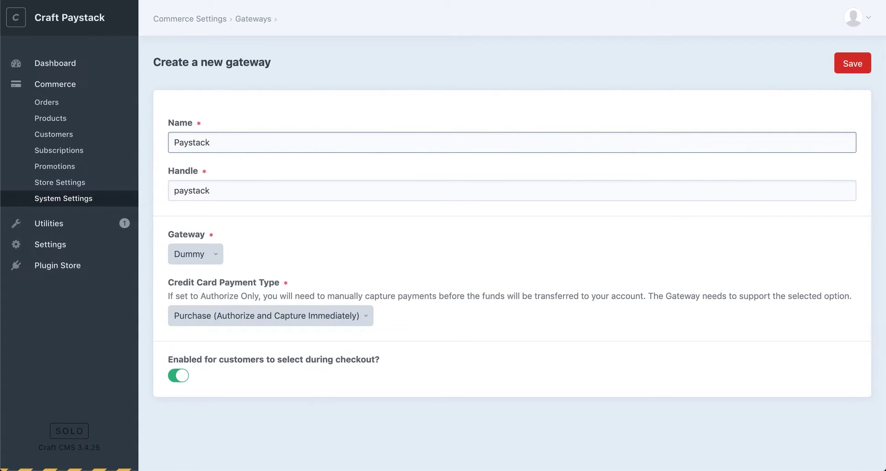
{"action": "left_click", "coordinate": [217, 257]}
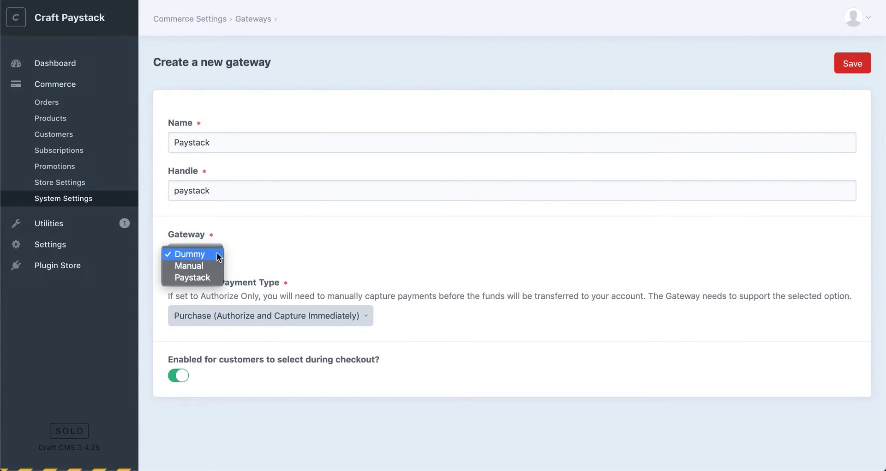
{"action": "left_click", "coordinate": [218, 277]}
{"action": "scroll", "coordinate": [397, 280], "scroll_direction": "down", "scroll_amount": 2}
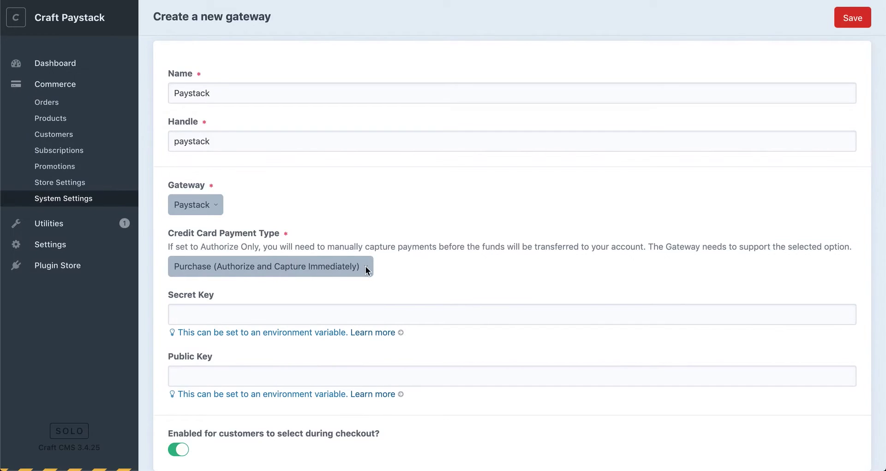
{"action": "scroll", "coordinate": [487, 283], "scroll_direction": "down", "scroll_amount": 1}
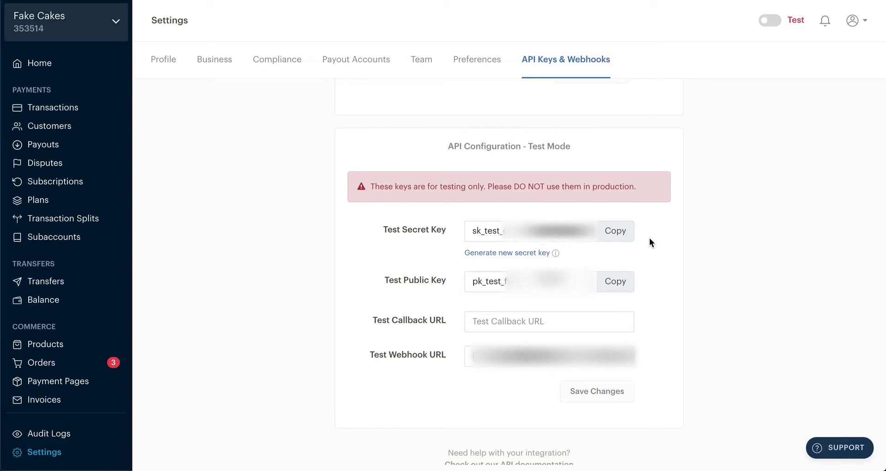
Copy Paystack's test secret key into the gateway's Secret Key field.
{"action": "left_click", "coordinate": [618, 231]}
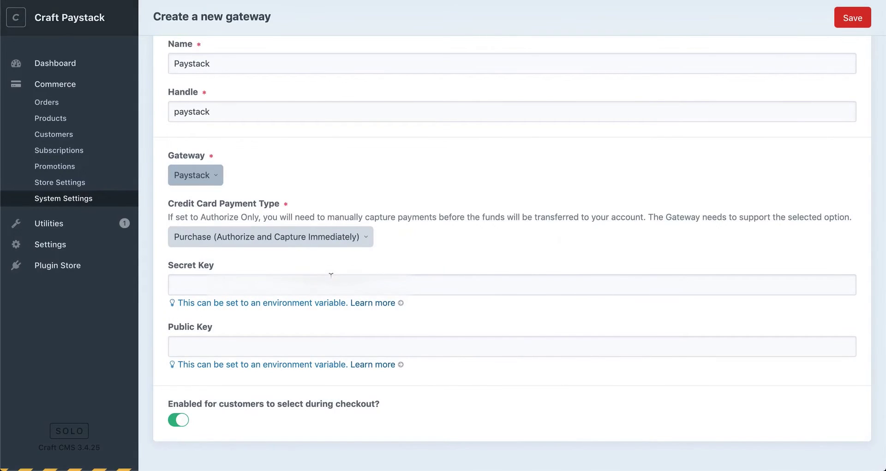
{"action": "left_click", "coordinate": [437, 285]}
{"action": "key", "text": "ctrl+v"}
Copy the test public key into the Public Key field and save the gateway.
{"action": "key", "text": "ctrl+Tab"}
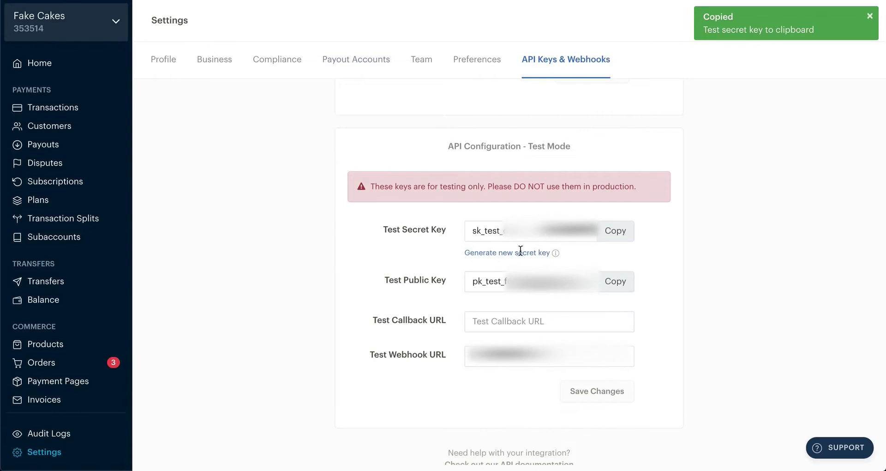
{"action": "left_click", "coordinate": [614, 281]}
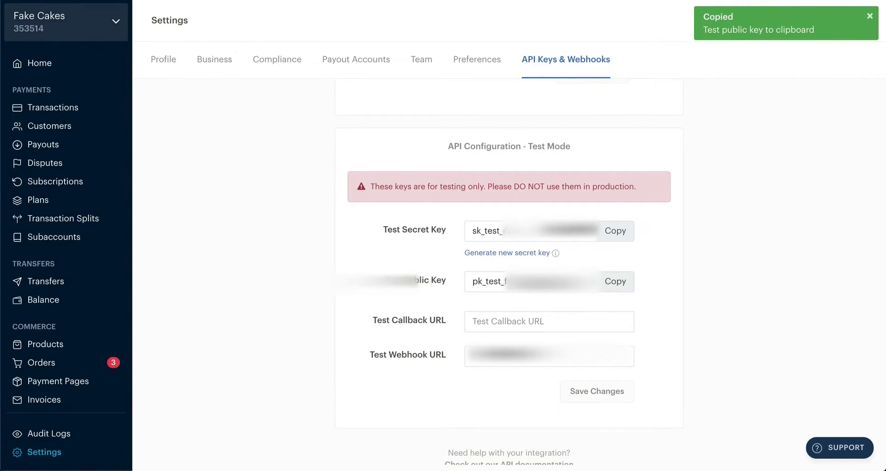
{"action": "key", "text": "ctrl+Tab"}
{"action": "left_click", "coordinate": [508, 347]}
{"action": "key", "text": "ctrl+v"}
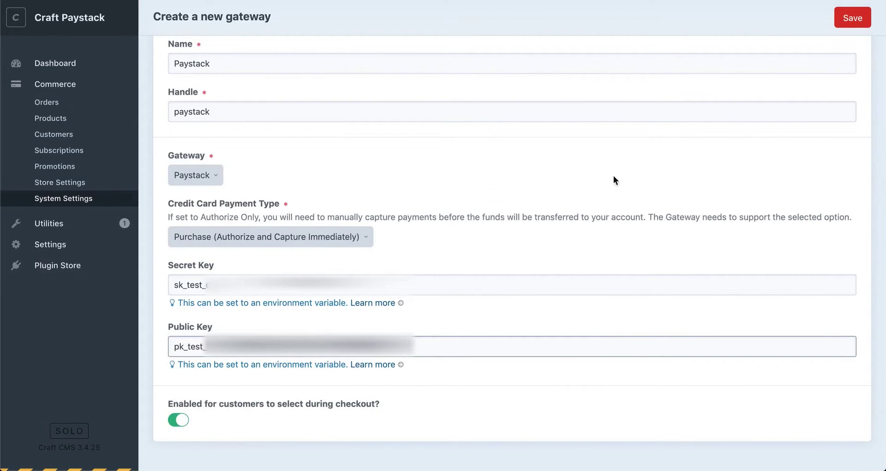
{"action": "left_click", "coordinate": [853, 19]}
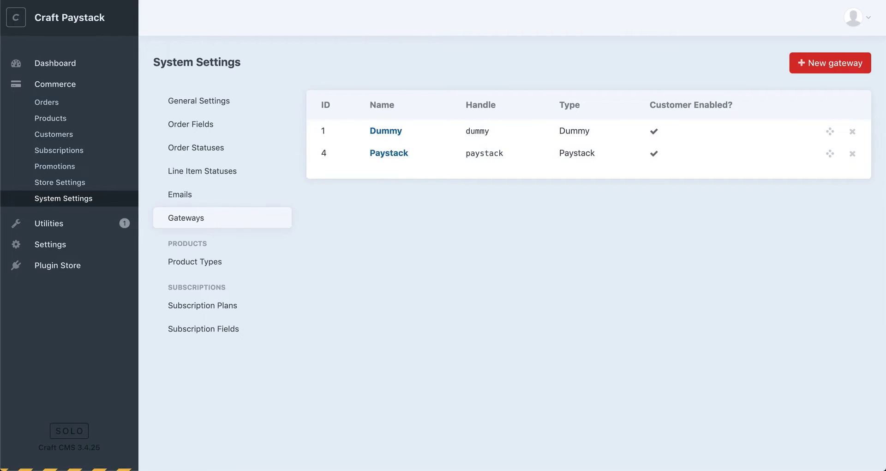
Load craft-paystack.test/shop, add The Fleece Awakens to the cart, and view the cart.
{"action": "type", "text": "craft-paystack.test/shop"}
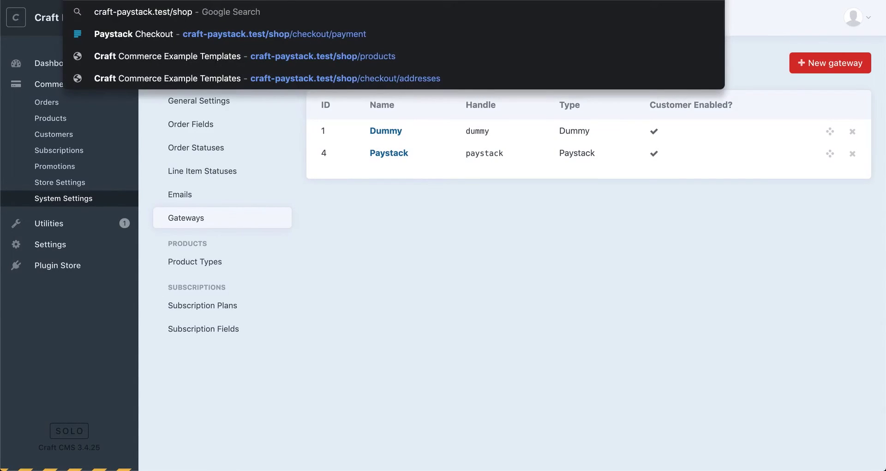
{"action": "key", "text": "Return"}
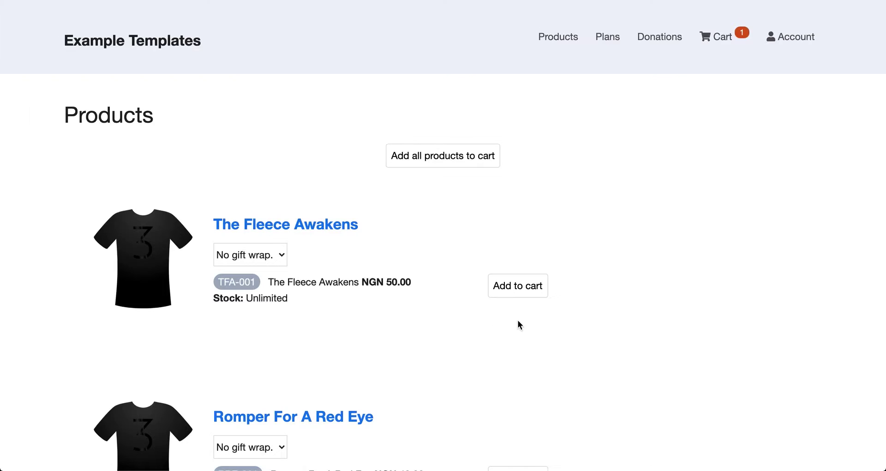
{"action": "left_click", "coordinate": [522, 288]}
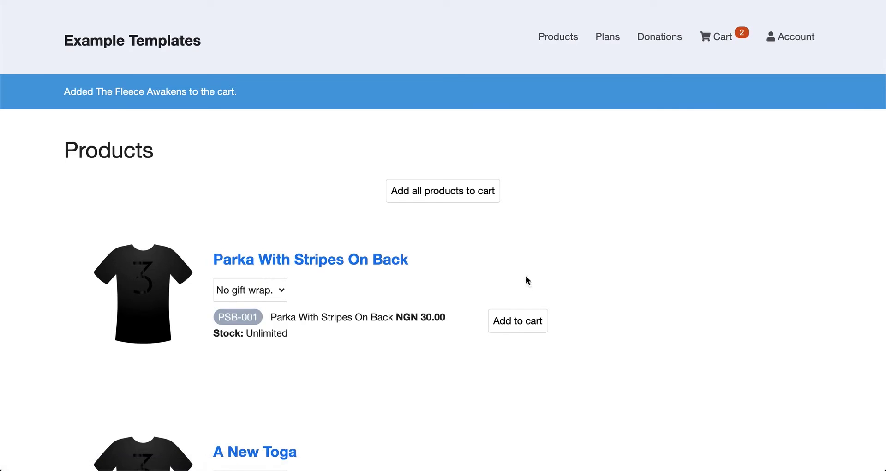
{"action": "left_click", "coordinate": [720, 38]}
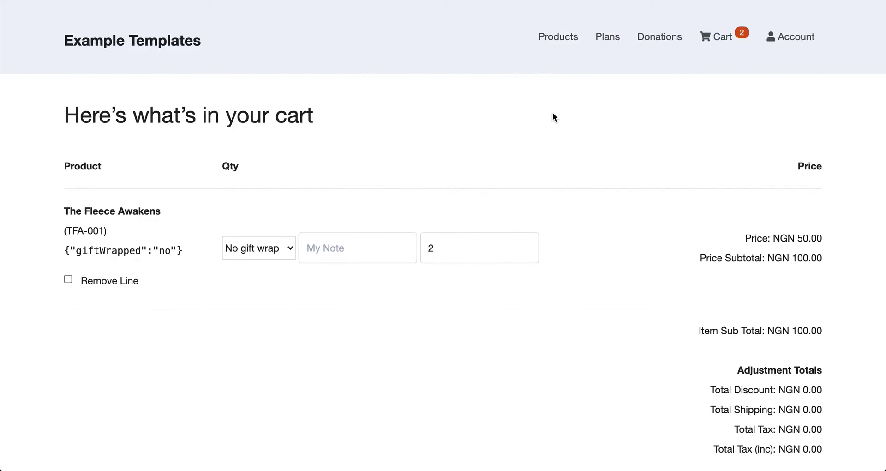
Start checkout from the cart and confirm the Andorra shipping and billing address.
{"action": "scroll", "coordinate": [651, 251], "scroll_direction": "down", "scroll_amount": 5}
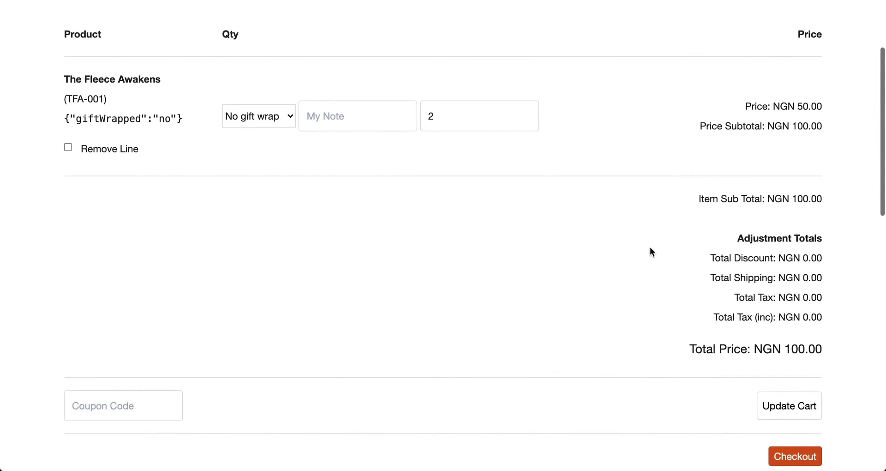
{"action": "left_click", "coordinate": [804, 458]}
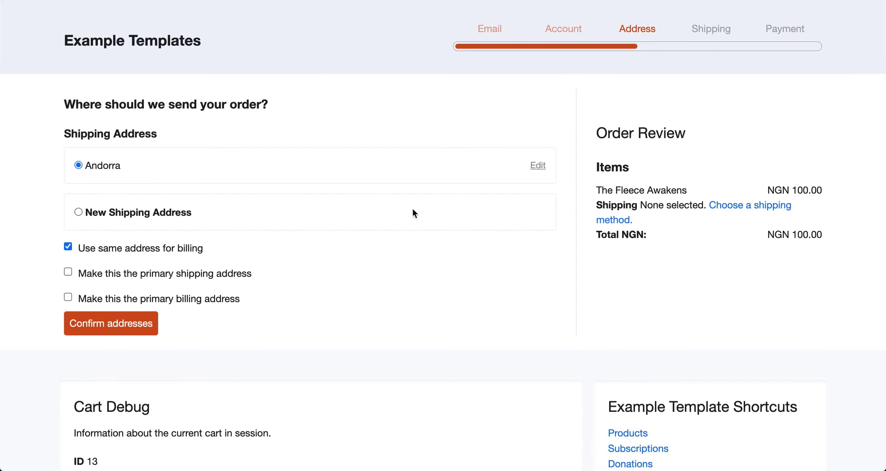
{"action": "scroll", "coordinate": [328, 267], "scroll_direction": "down", "scroll_amount": 4}
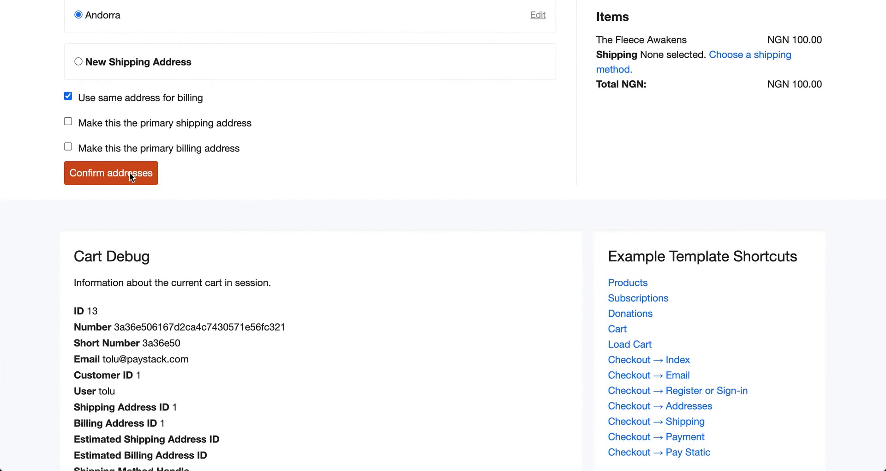
{"action": "left_click", "coordinate": [130, 174]}
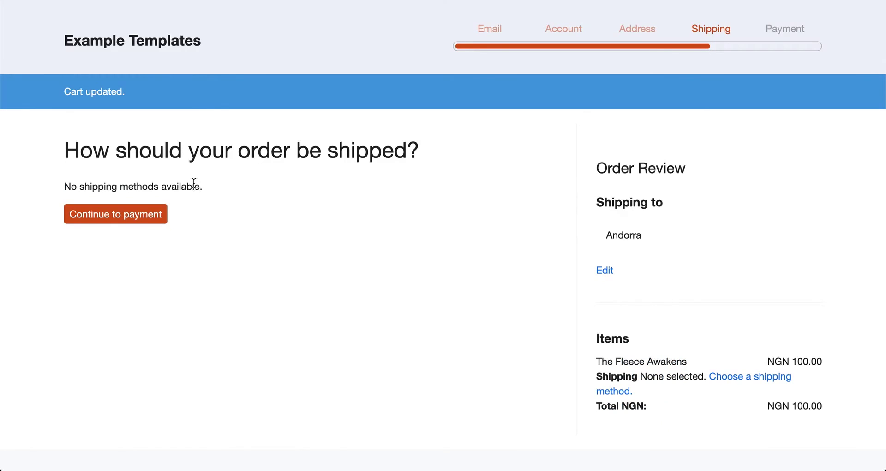
Proceed to payment, choose 'Pay with: Paystack' instead of Dummy, and submit NGN 100.00.
{"action": "left_click", "coordinate": [137, 220]}
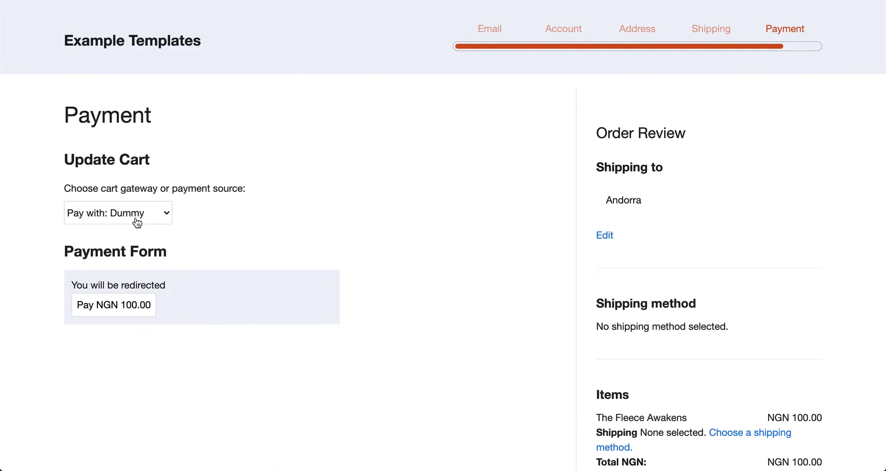
{"action": "left_click", "coordinate": [164, 216]}
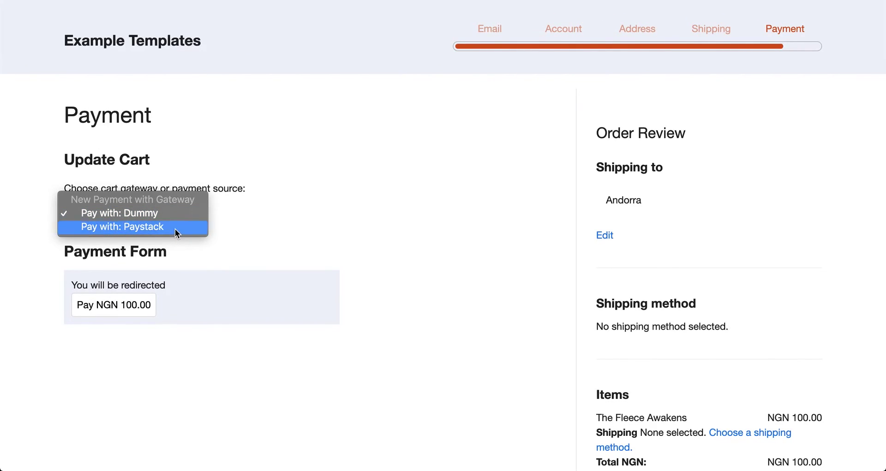
{"action": "left_click", "coordinate": [176, 228]}
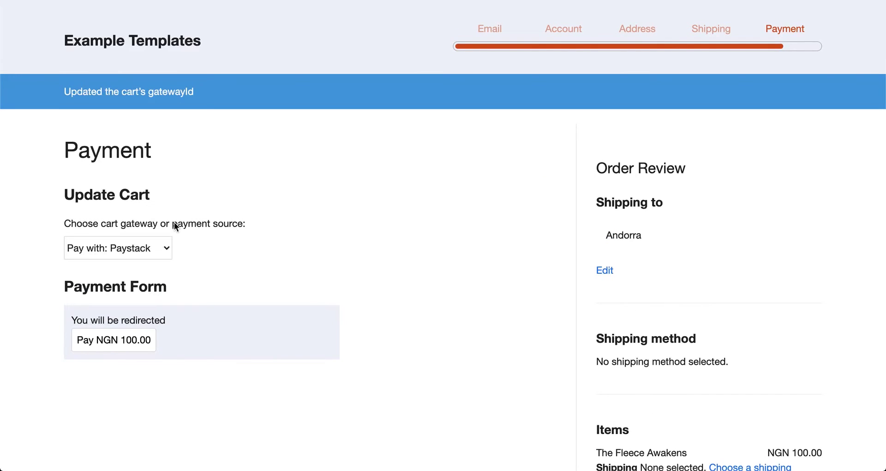
{"action": "left_click", "coordinate": [129, 341]}
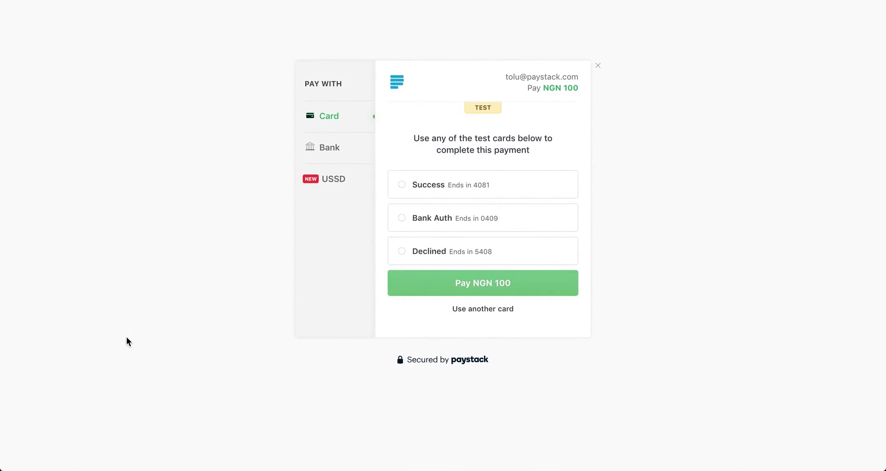
Select the Success test card ending in 4081 for the NGN 100 payment.
{"action": "left_click", "coordinate": [525, 185]}
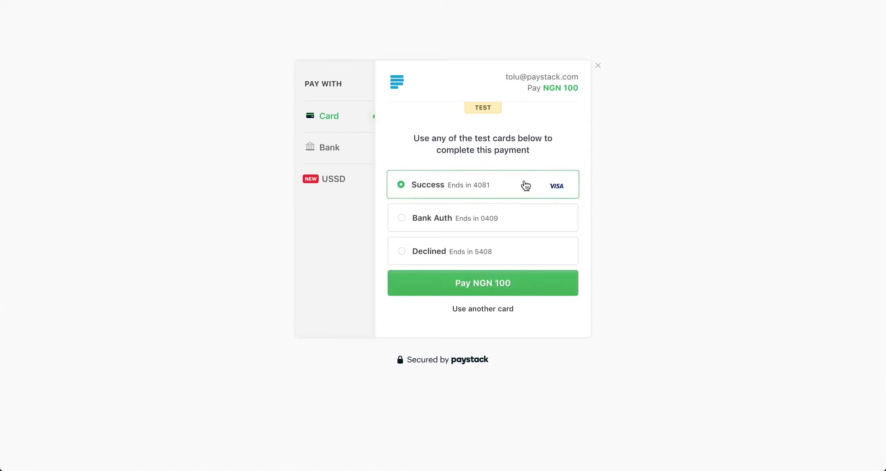